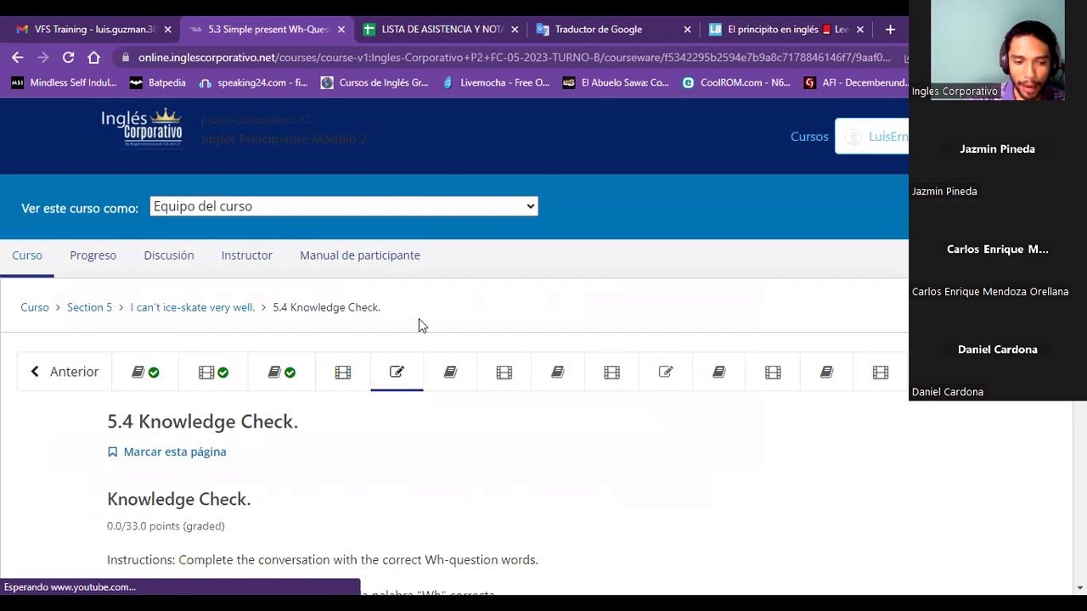
Skim the 5.4 Knowledge Check, view the 5.5 Lesson Objective page, and return to the 5.4 Knowledge Check.
{"action": "scroll", "coordinate": [419, 319], "scroll_direction": "down", "scroll_amount": 5}
{"action": "scroll", "coordinate": [419, 318], "scroll_direction": "down", "scroll_amount": 15}
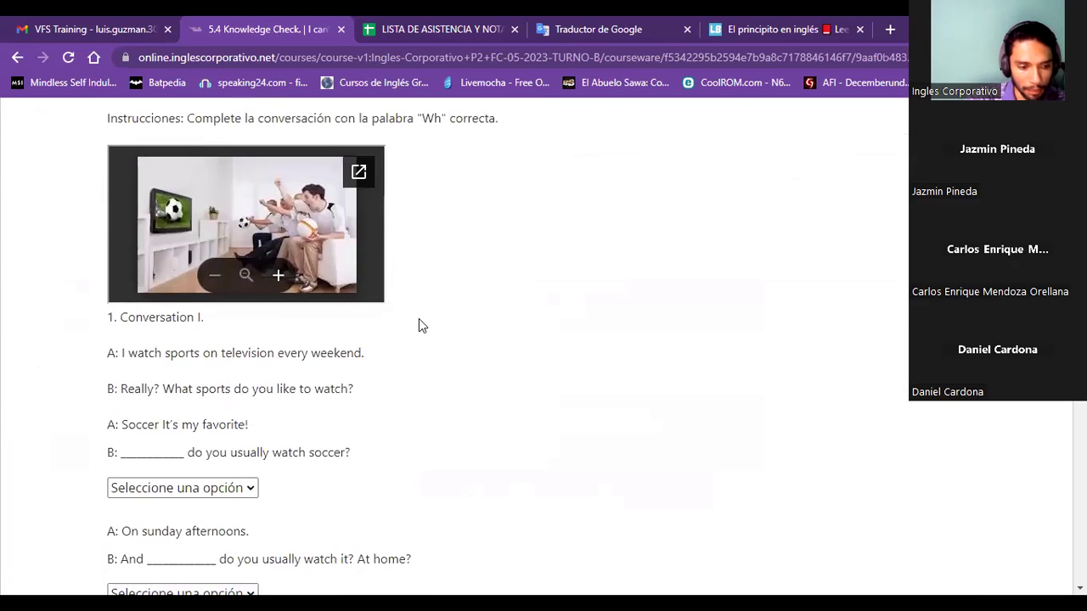
{"action": "scroll", "coordinate": [420, 320], "scroll_direction": "up", "scroll_amount": 20}
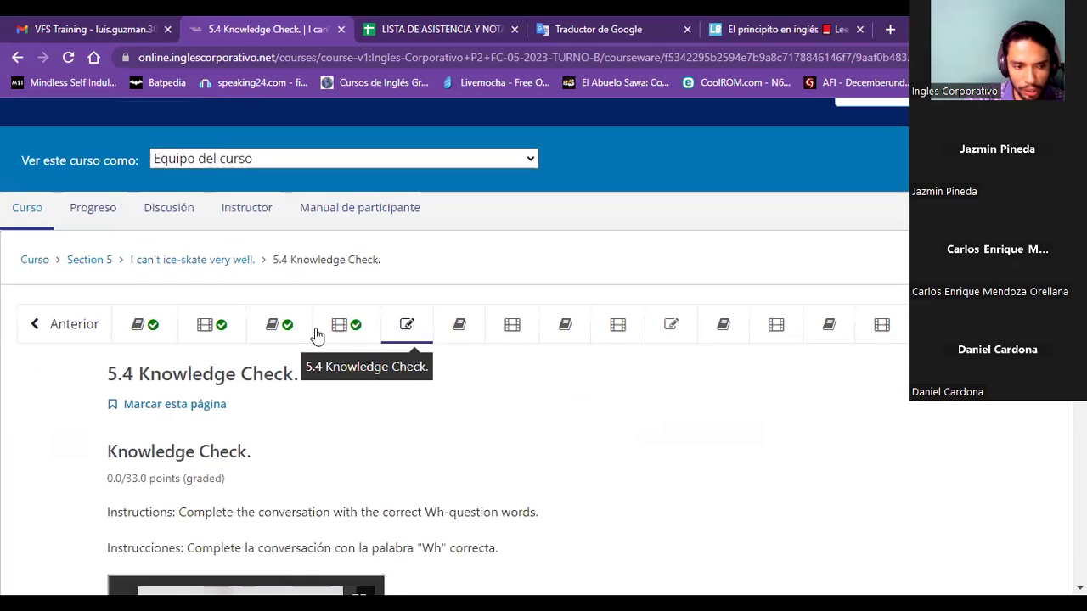
{"action": "left_click", "coordinate": [460, 326]}
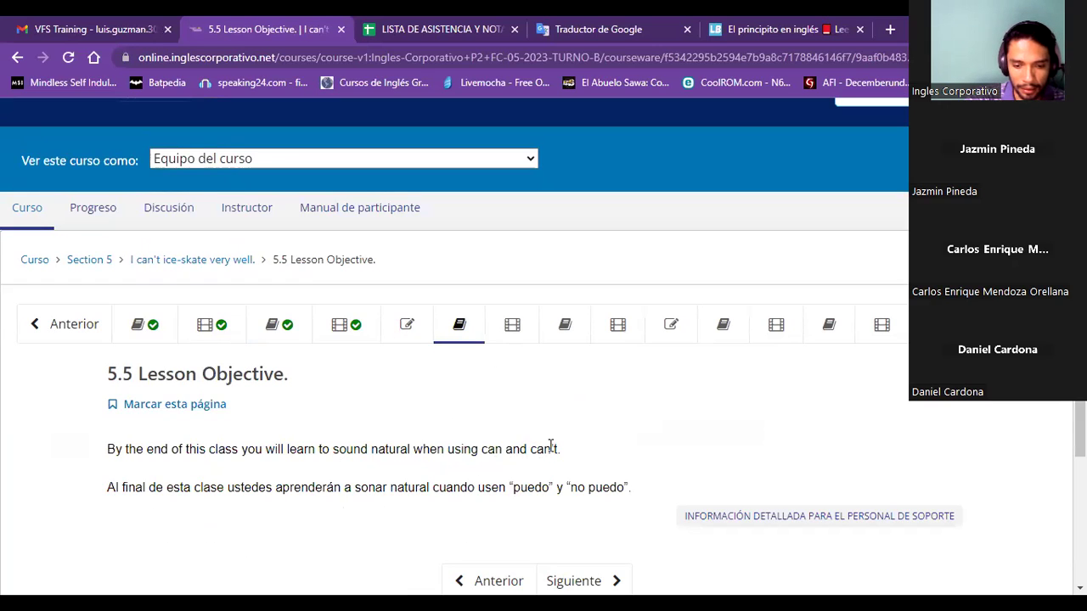
{"action": "left_click", "coordinate": [407, 324]}
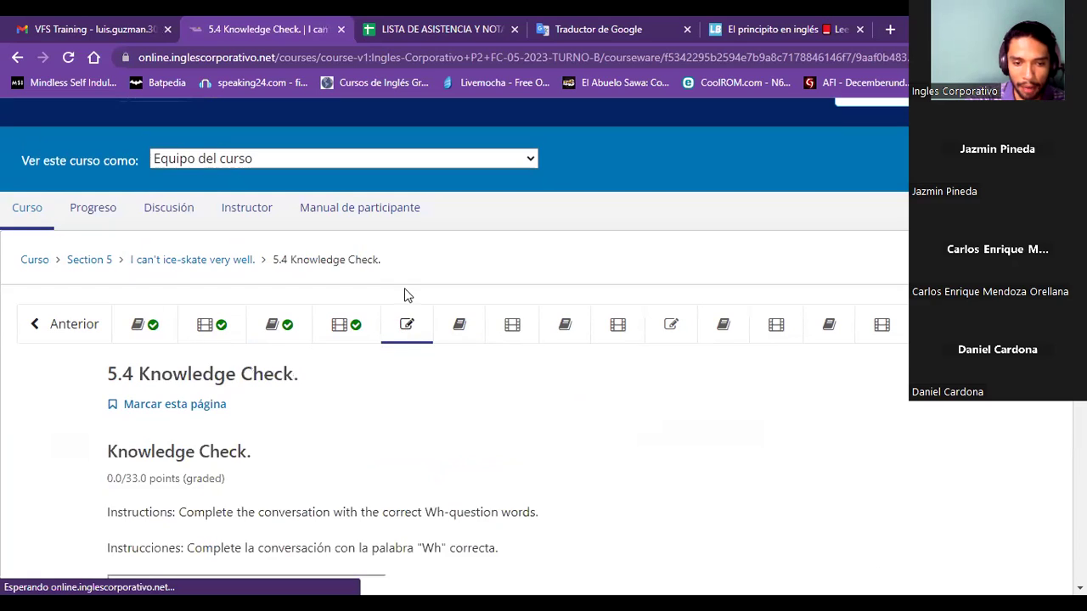
In Conversation I, answer the "do you usually watch soccer?" blank with When and highlight the reply "On sunday afternoons.".
{"action": "scroll", "coordinate": [404, 295], "scroll_direction": "down", "scroll_amount": 3}
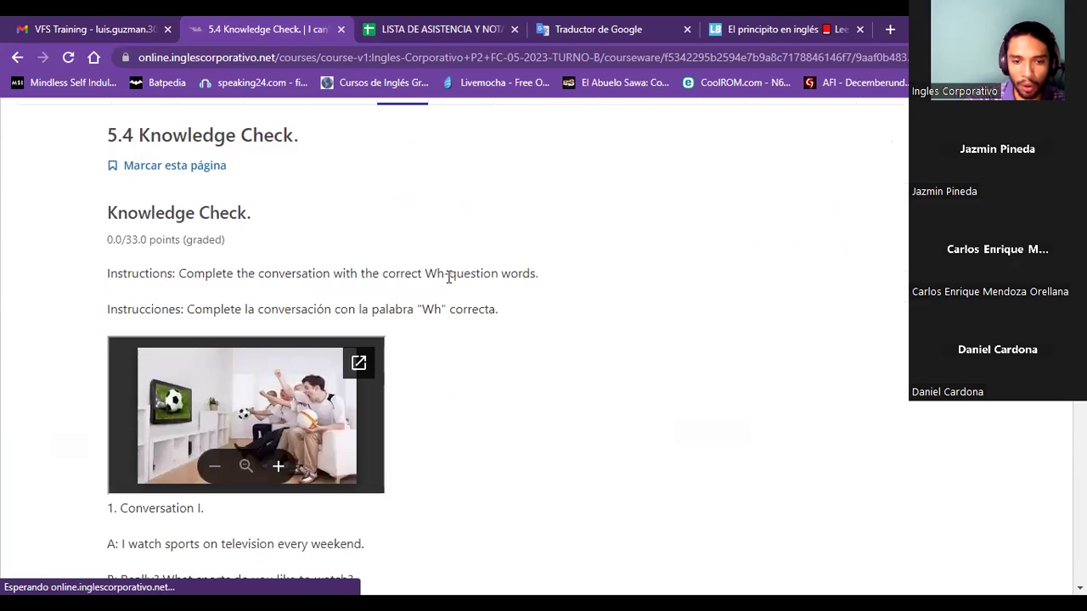
{"action": "scroll", "coordinate": [546, 279], "scroll_direction": "down", "scroll_amount": 3}
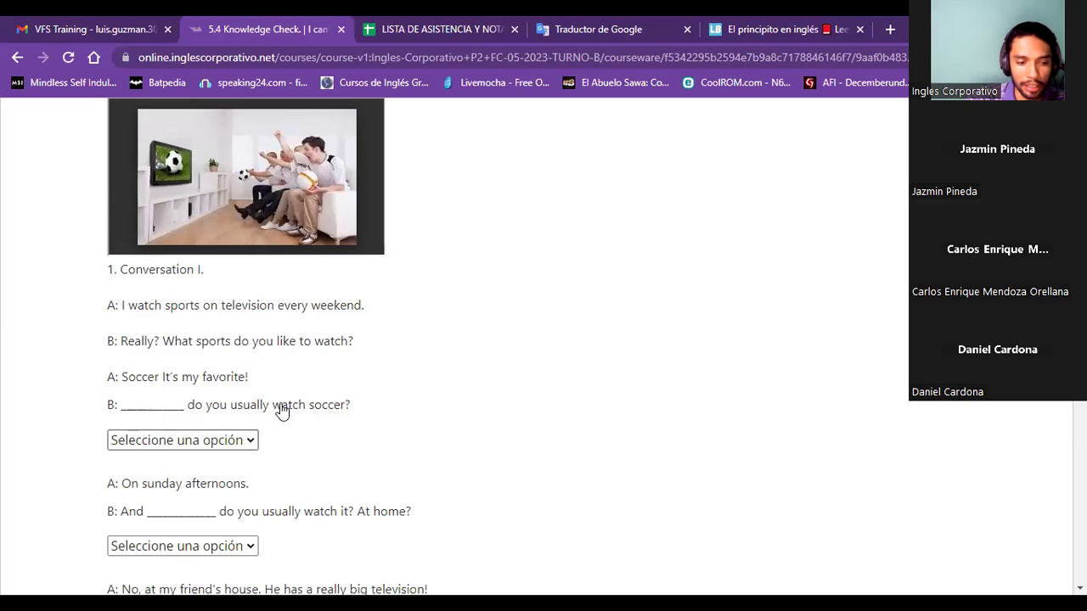
{"action": "left_click", "coordinate": [201, 440]}
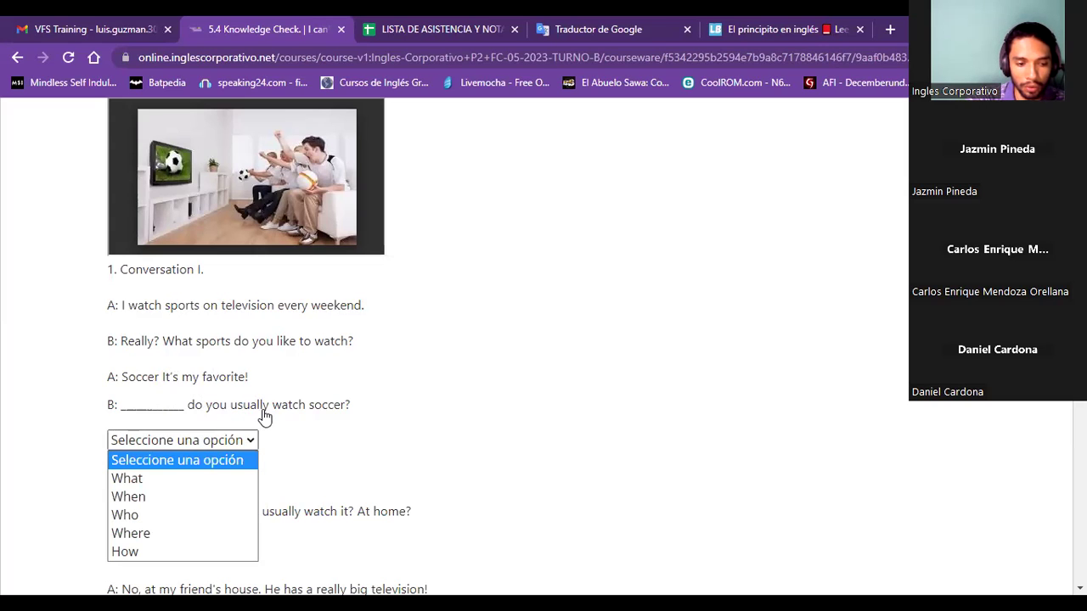
{"action": "left_click", "coordinate": [347, 416]}
{"action": "left_click", "coordinate": [167, 442]}
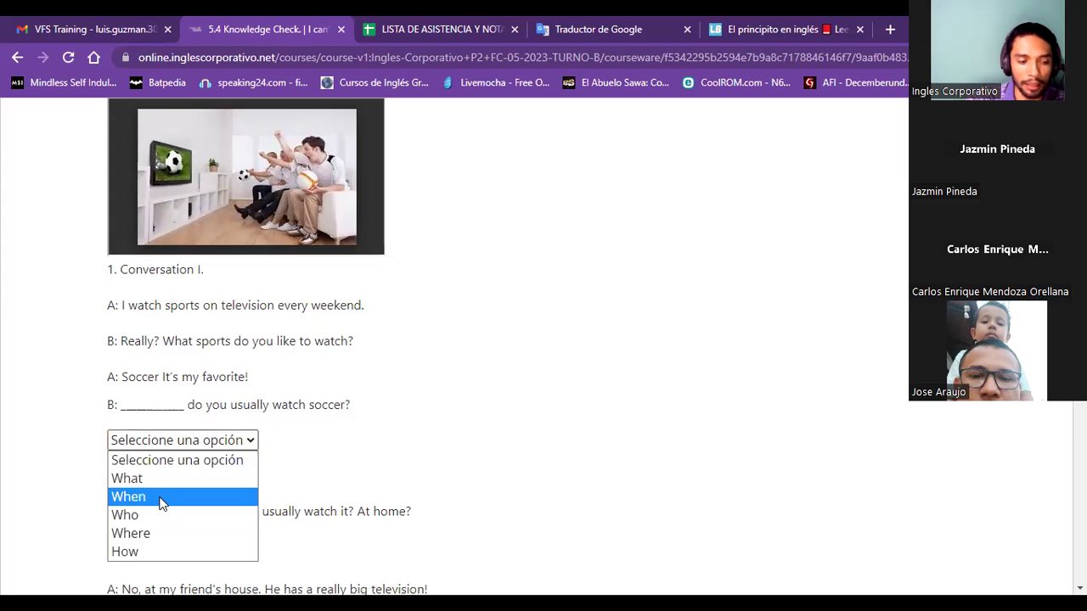
{"action": "left_click", "coordinate": [162, 503]}
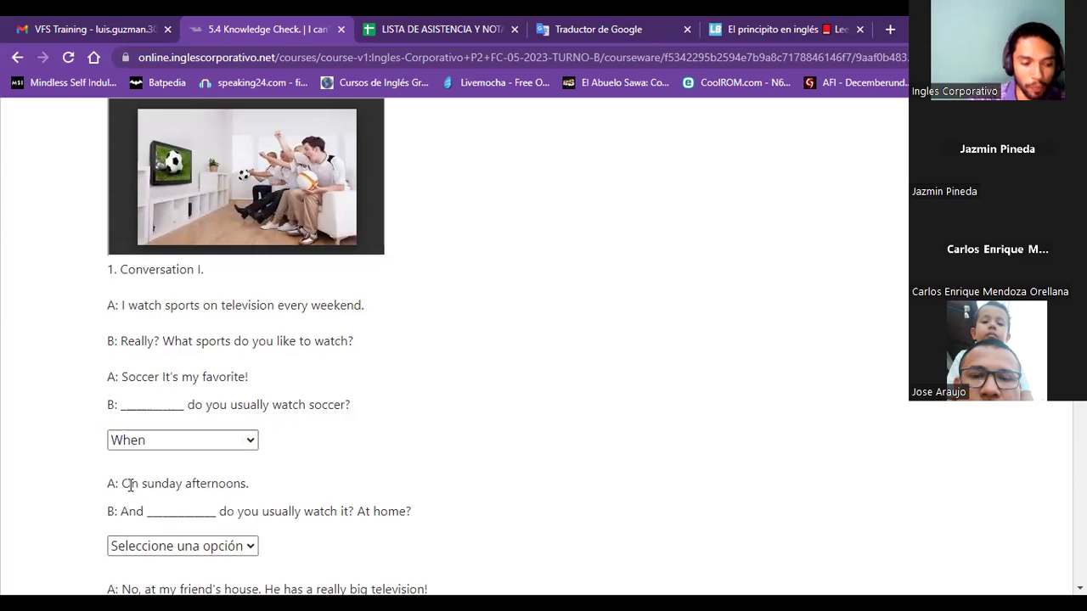
{"action": "left_click_drag", "start_coordinate": [122, 483], "coordinate": [274, 485]}
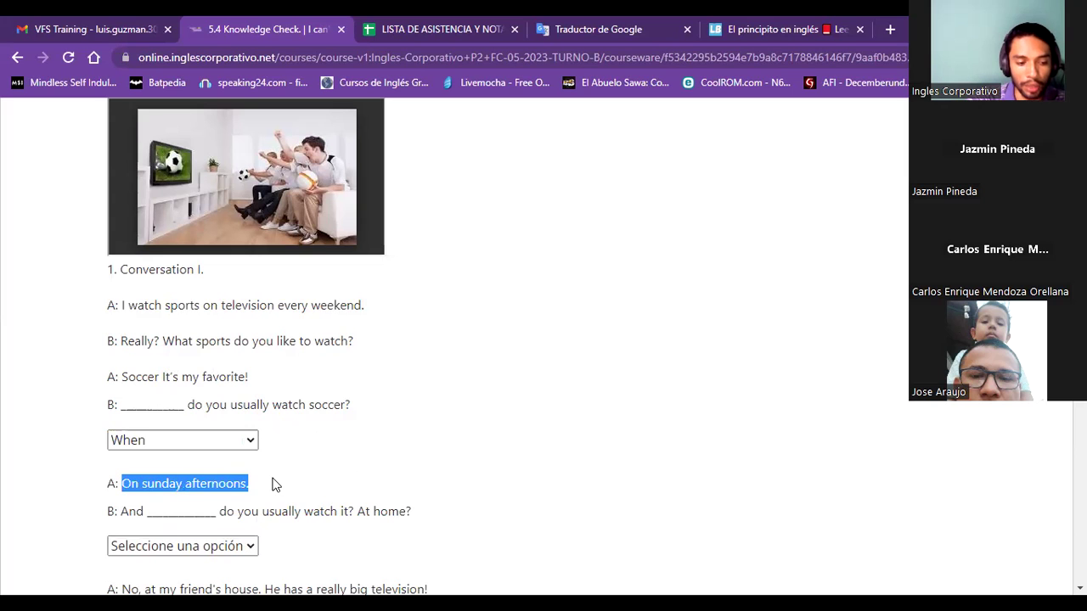
Highlight the reply about the friend's house and answer the "do you usually watch it? At home?" blank with Where.
{"action": "scroll", "coordinate": [352, 446], "scroll_direction": "down", "scroll_amount": 2}
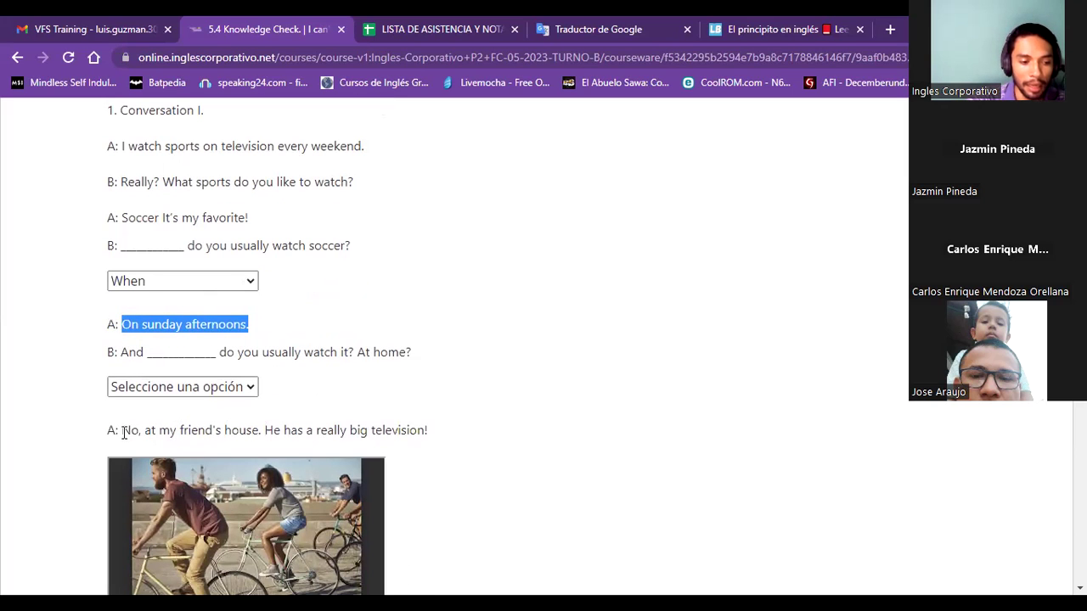
{"action": "left_click_drag", "start_coordinate": [124, 433], "coordinate": [424, 432]}
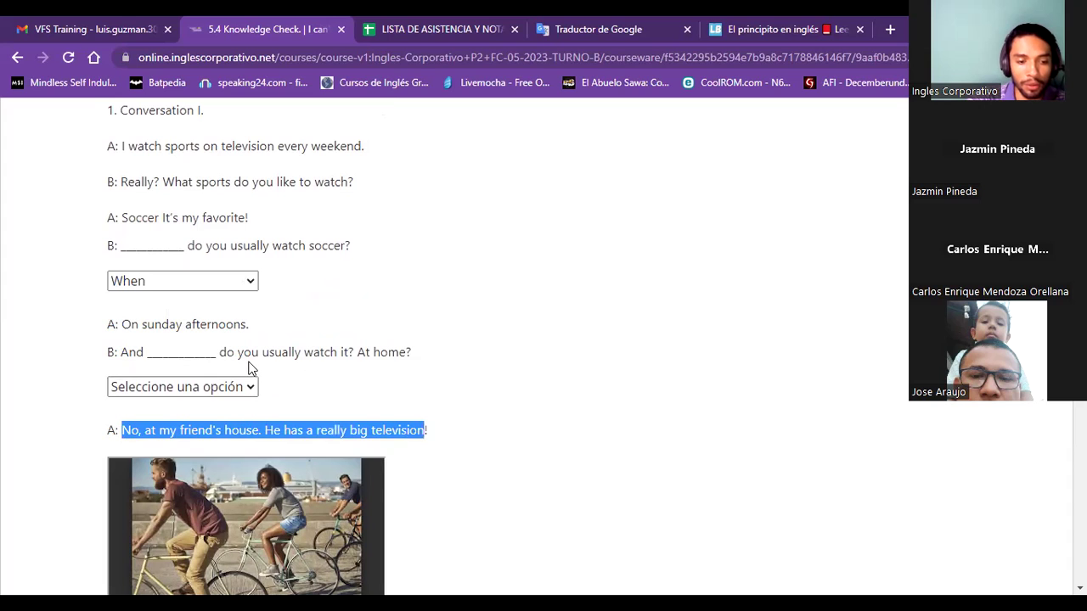
{"action": "left_click", "coordinate": [206, 390]}
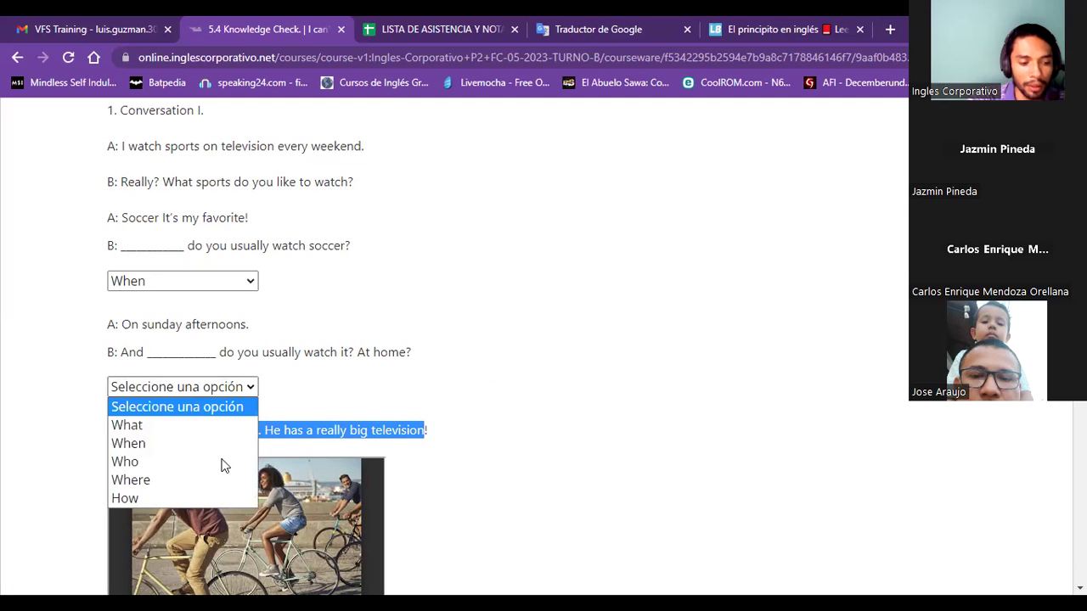
{"action": "left_click", "coordinate": [146, 486]}
In Conversation II, answer the "often do you go bike riding?" blank with How and highlight the word "often".
{"action": "scroll", "coordinate": [643, 409], "scroll_direction": "down", "scroll_amount": 3}
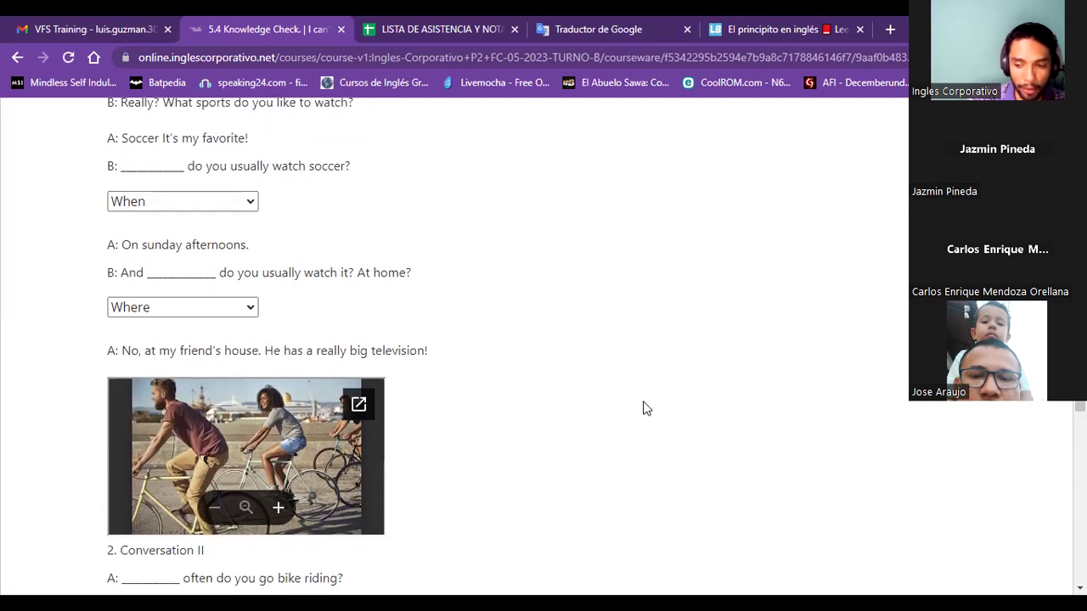
{"action": "scroll", "coordinate": [63, 381], "scroll_direction": "down", "scroll_amount": 2}
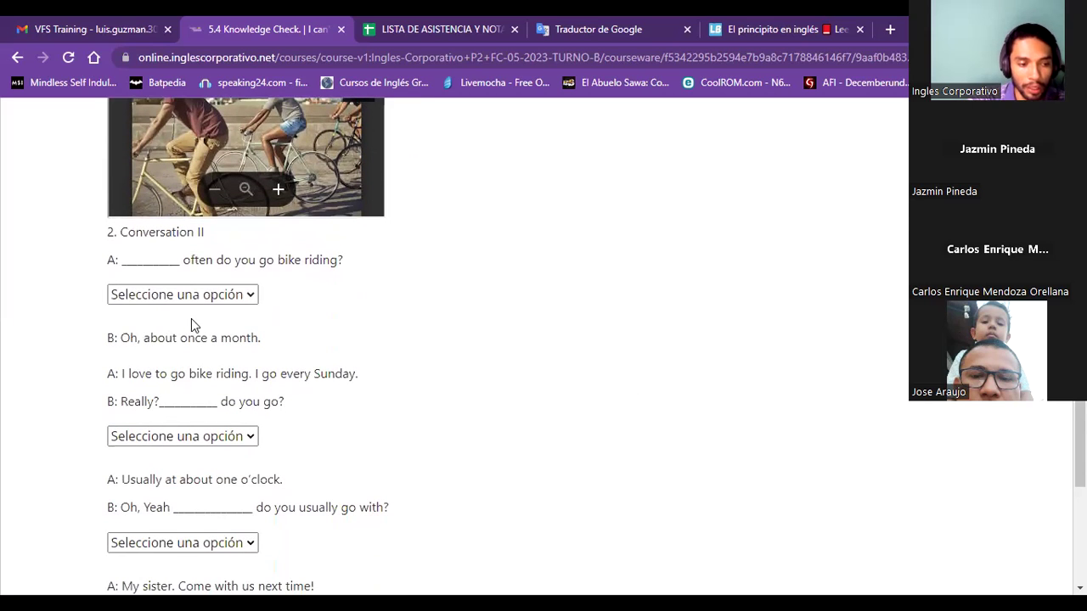
{"action": "left_click_drag", "start_coordinate": [124, 338], "coordinate": [273, 337]}
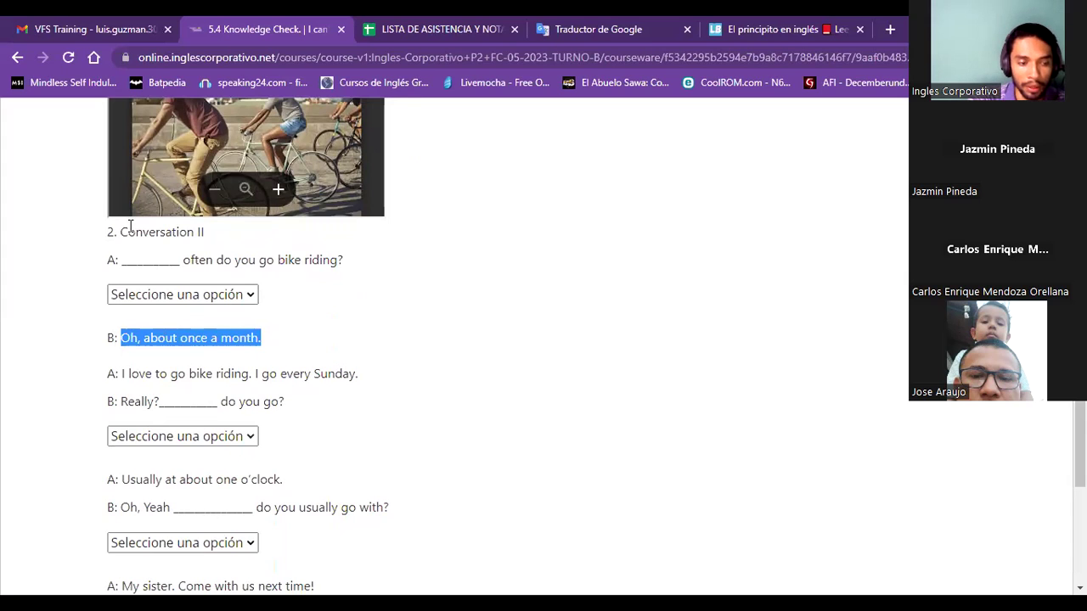
{"action": "left_click", "coordinate": [219, 294]}
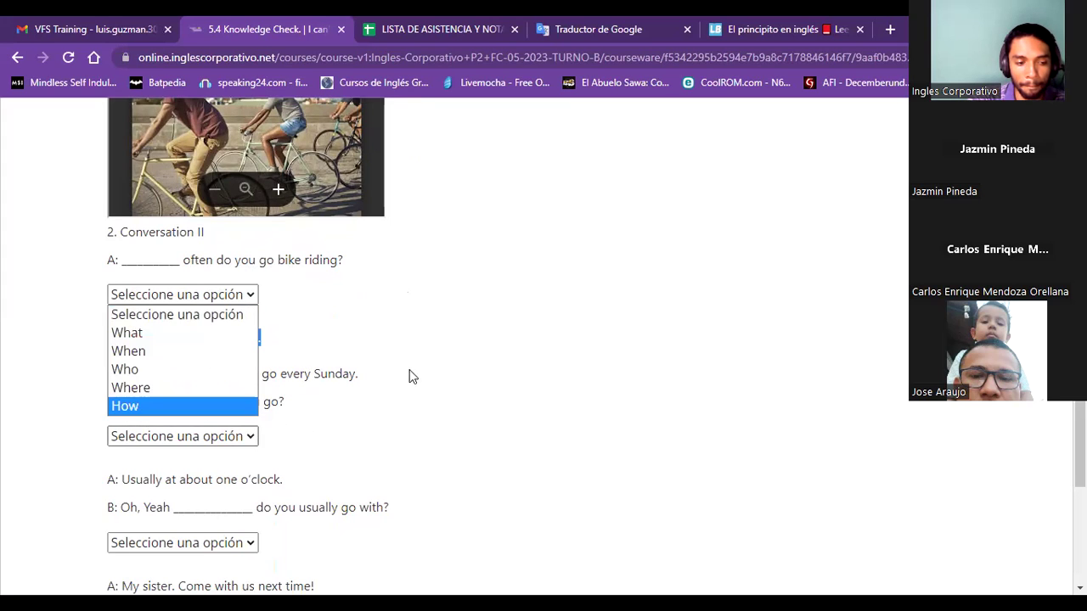
{"action": "left_click", "coordinate": [304, 241]}
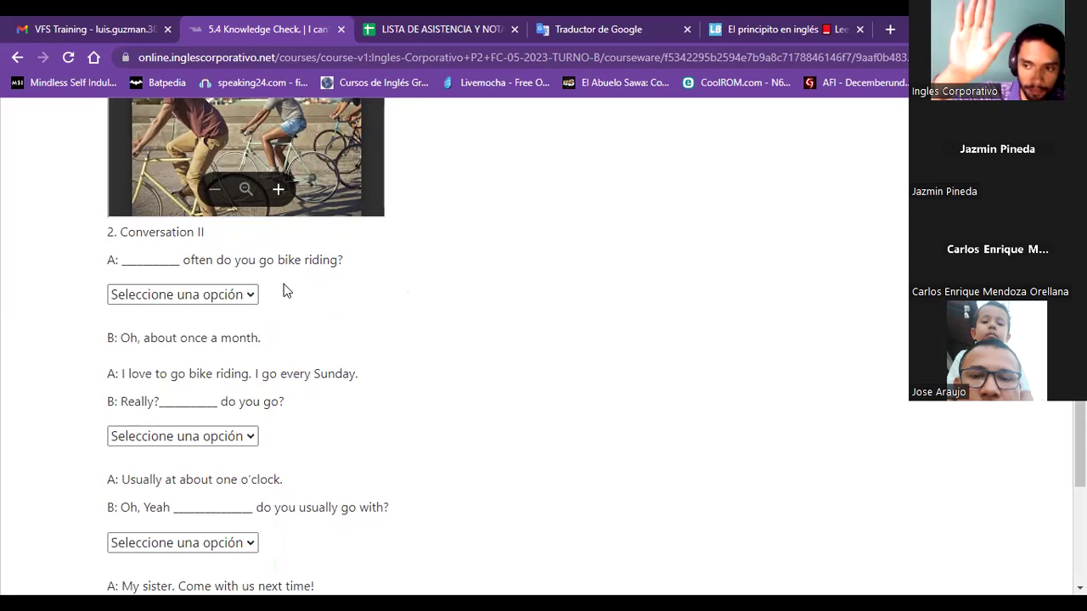
{"action": "left_click", "coordinate": [182, 294]}
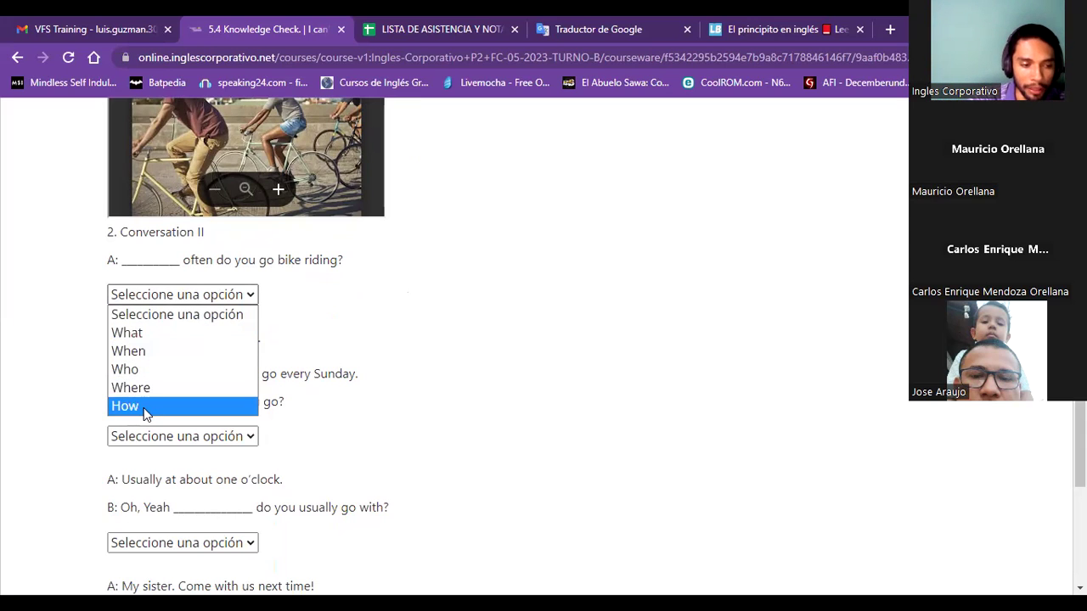
{"action": "left_click", "coordinate": [208, 264]}
{"action": "left_click_drag", "start_coordinate": [213, 265], "coordinate": [180, 265]}
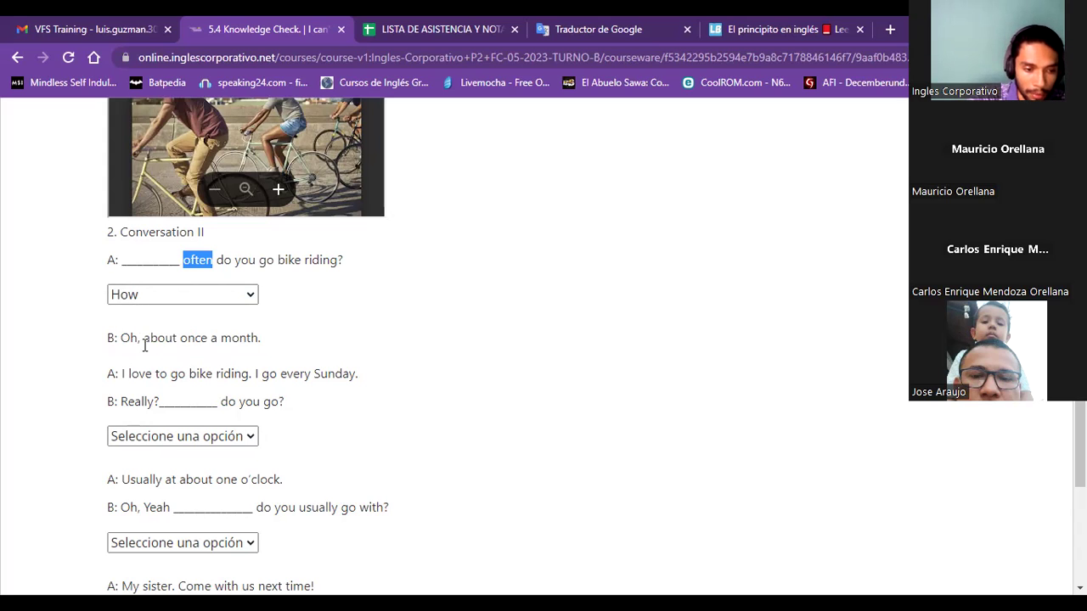
Answer the "Really? ... do you go?" blank with Where and highlight "every Sunday." in the line above it.
{"action": "scroll", "coordinate": [145, 346], "scroll_direction": "down", "scroll_amount": 1}
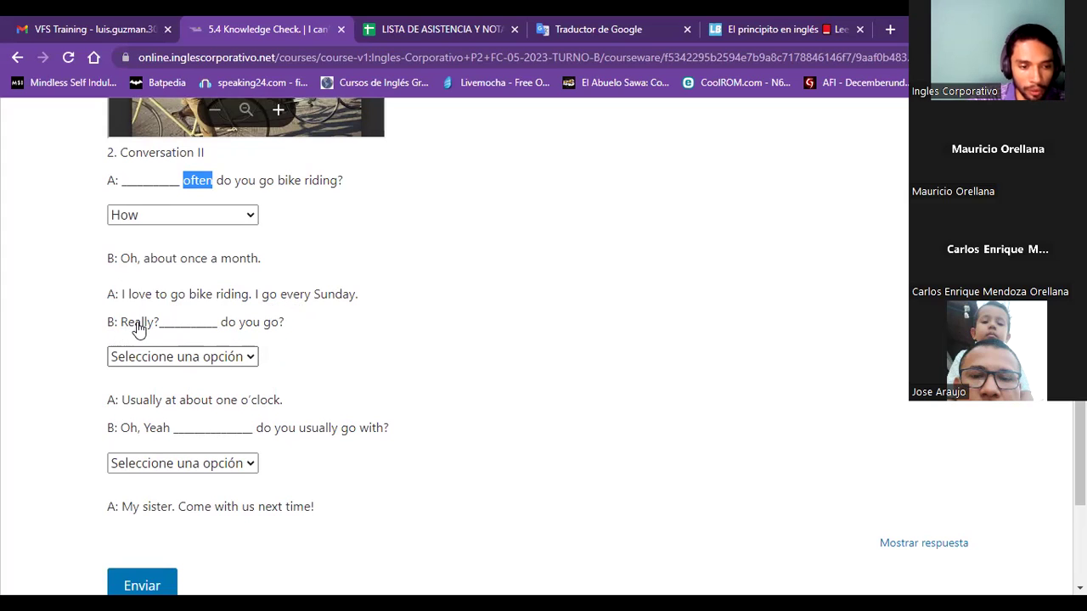
{"action": "left_click", "coordinate": [161, 359]}
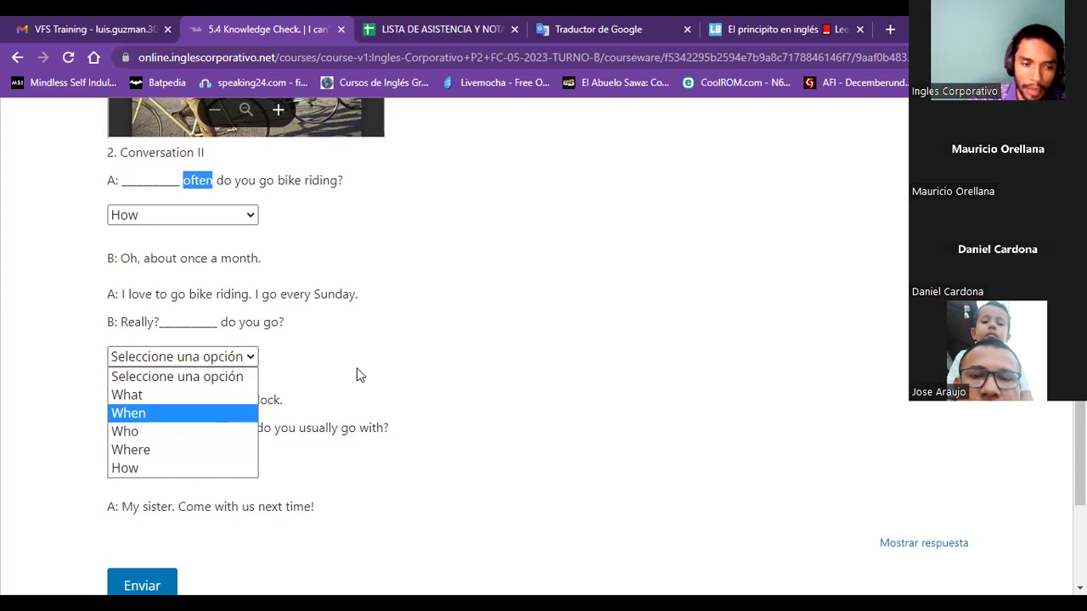
{"action": "left_click", "coordinate": [213, 442]}
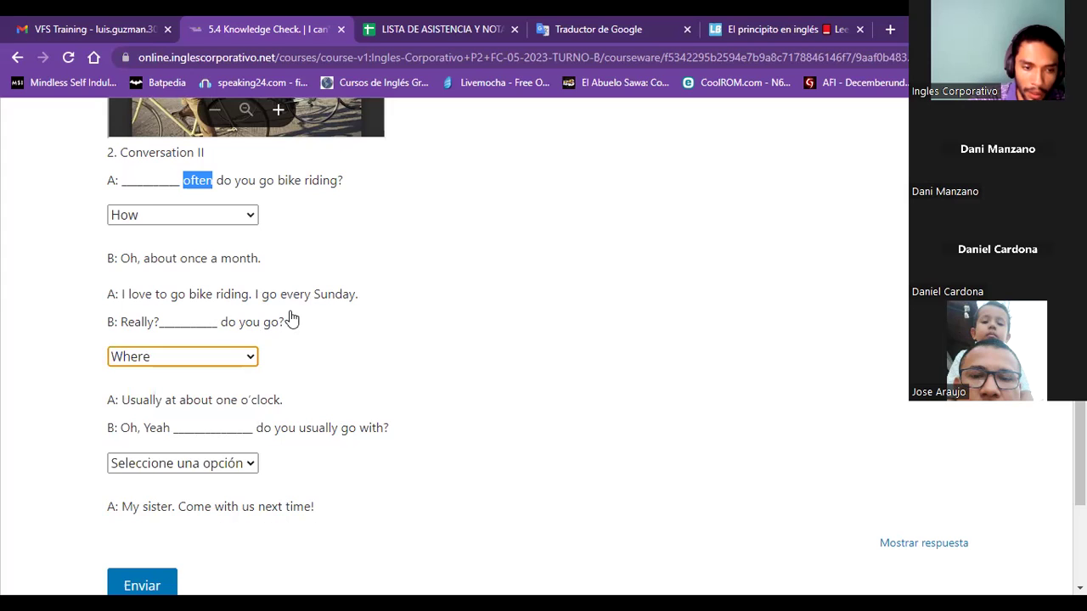
{"action": "left_click_drag", "start_coordinate": [281, 293], "coordinate": [380, 295]}
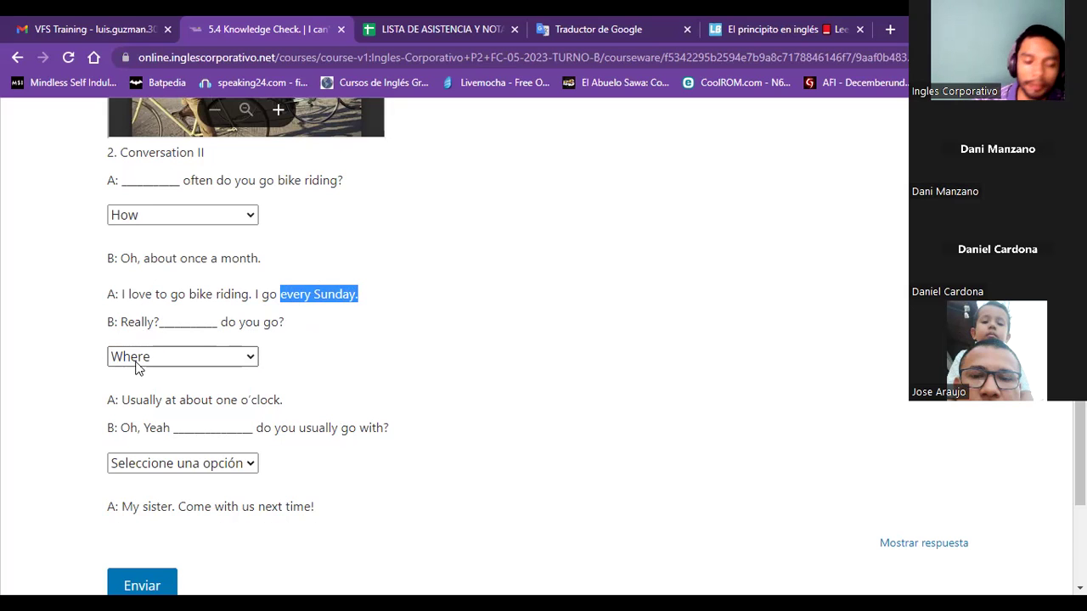
Answer the "do you usually go with?" blank with Who, highlight "My sister" in the reply, and submit the exercise.
{"action": "scroll", "coordinate": [133, 395], "scroll_direction": "down", "scroll_amount": 1}
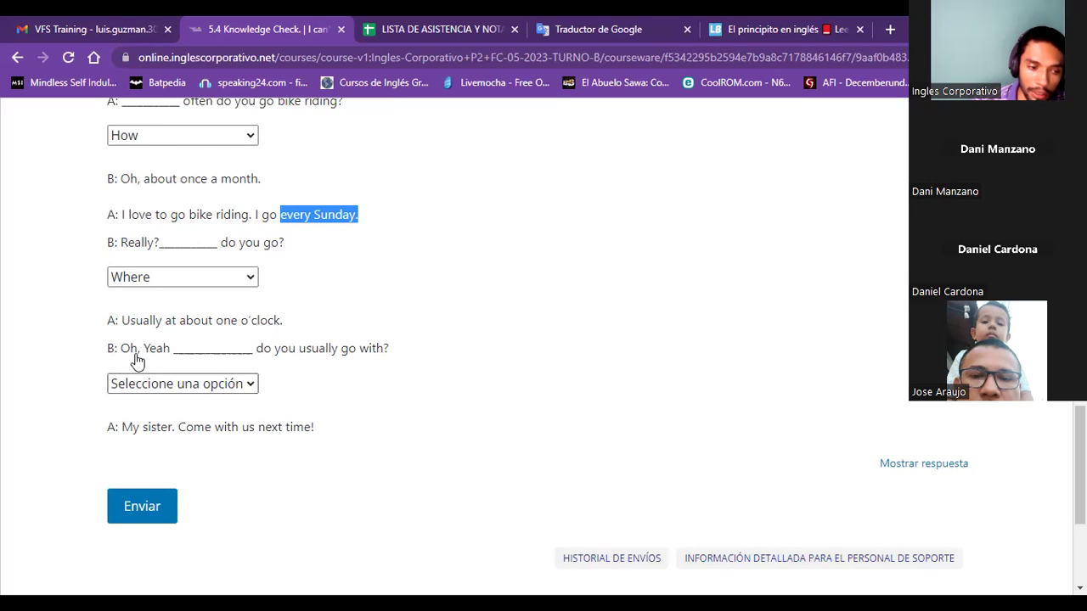
{"action": "left_click", "coordinate": [233, 384]}
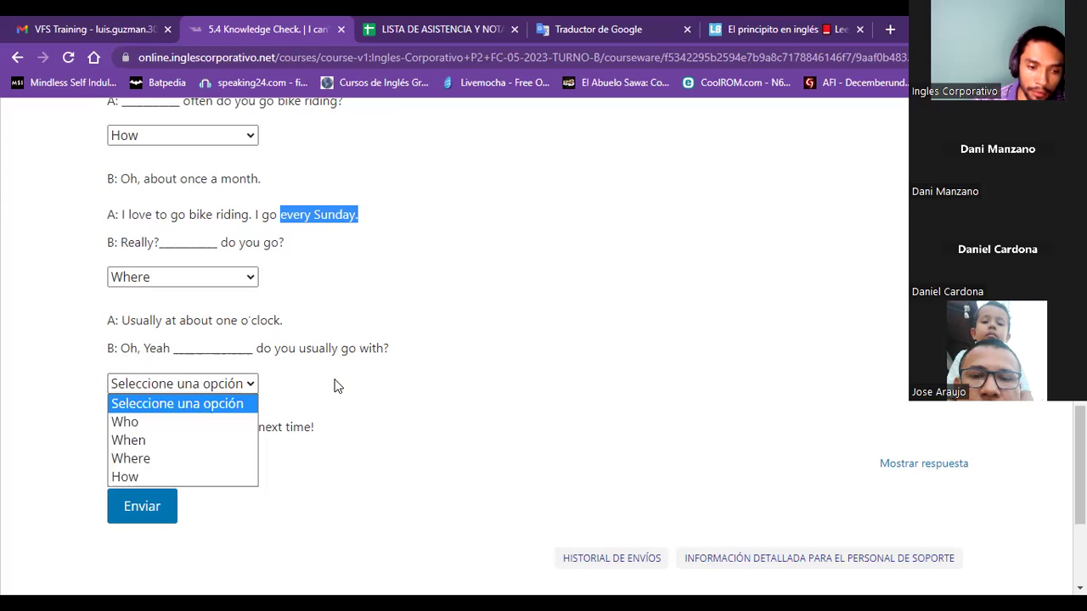
{"action": "left_click", "coordinate": [149, 422]}
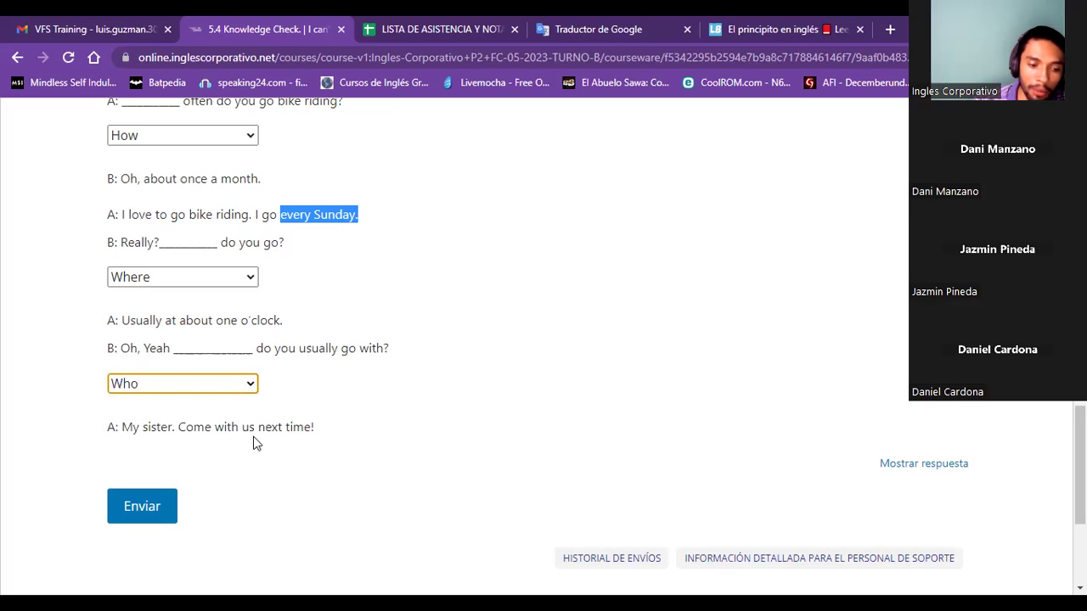
{"action": "left_click_drag", "start_coordinate": [314, 428], "coordinate": [124, 431]}
{"action": "left_click", "coordinate": [165, 422]}
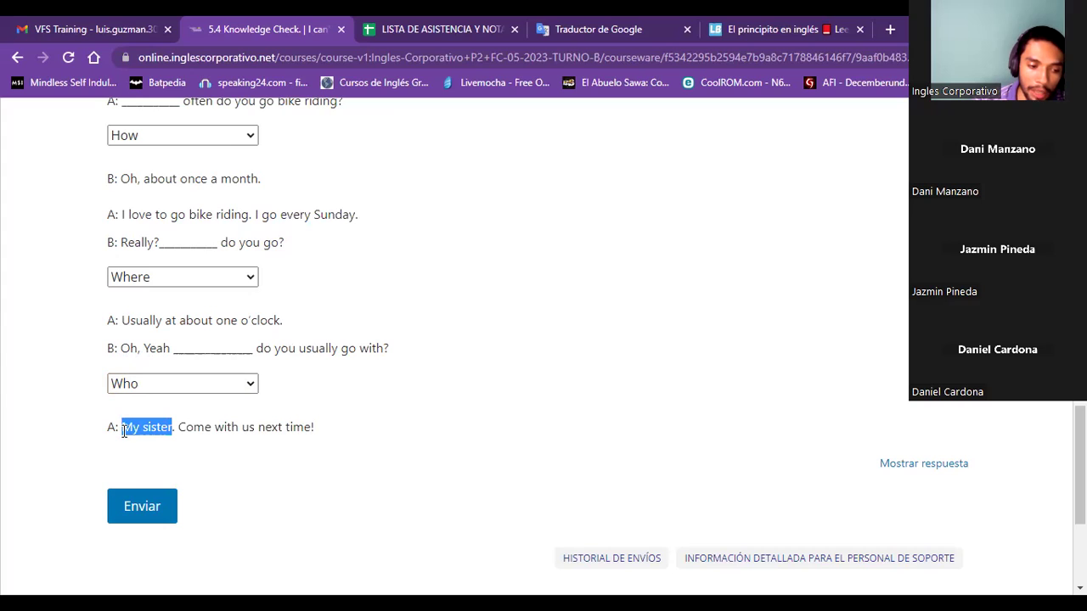
{"action": "left_click", "coordinate": [247, 465]}
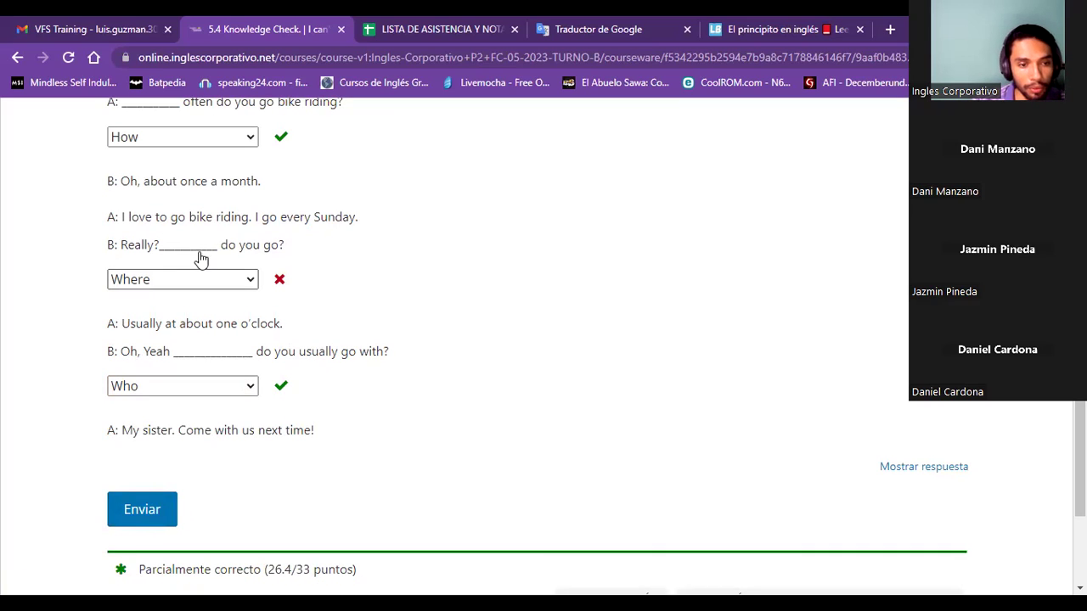
Change the answer for "Really? ... do you go?" to When and resubmit the exercise.
{"action": "left_click", "coordinate": [218, 281]}
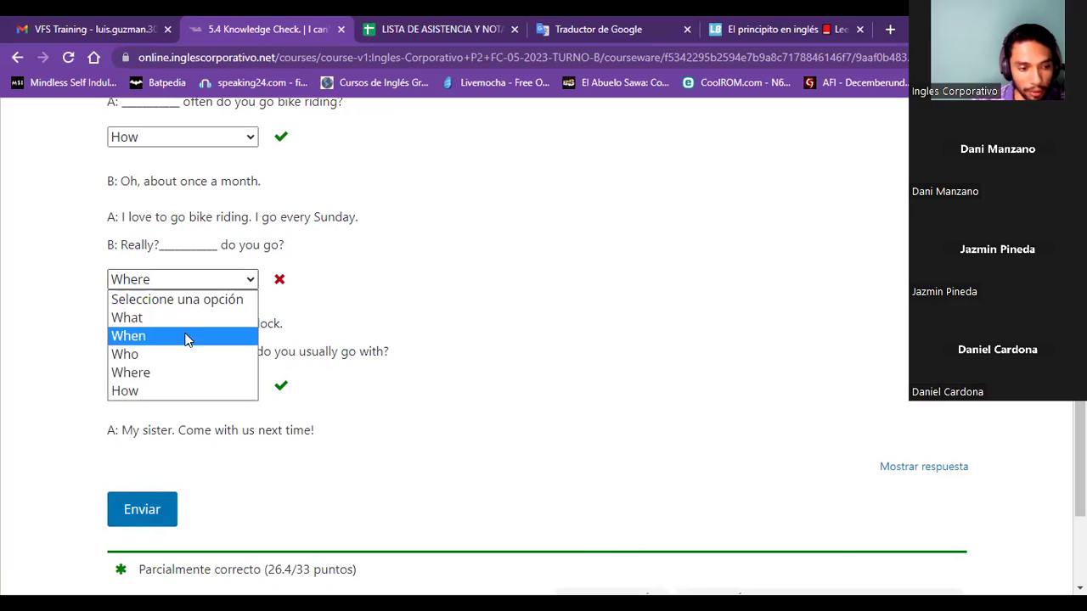
{"action": "left_click", "coordinate": [187, 338]}
{"action": "scroll", "coordinate": [339, 275], "scroll_direction": "down", "scroll_amount": 2}
{"action": "left_click", "coordinate": [141, 349]}
Review the graded answers of both conversations in the Knowledge Check.
{"action": "scroll", "coordinate": [441, 312], "scroll_direction": "up", "scroll_amount": 1}
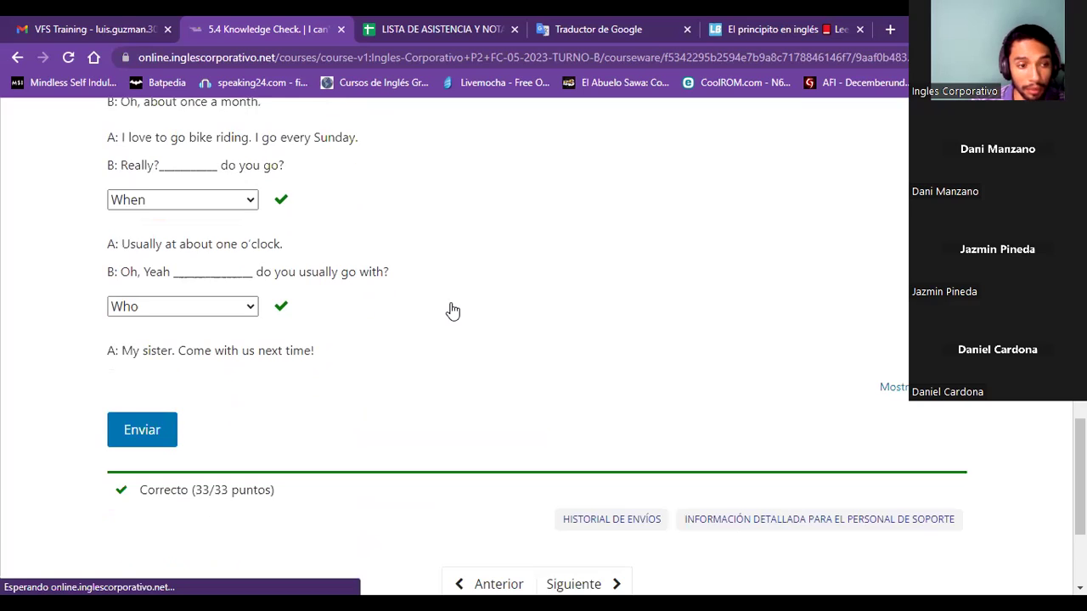
{"action": "scroll", "coordinate": [451, 311], "scroll_direction": "up", "scroll_amount": 1}
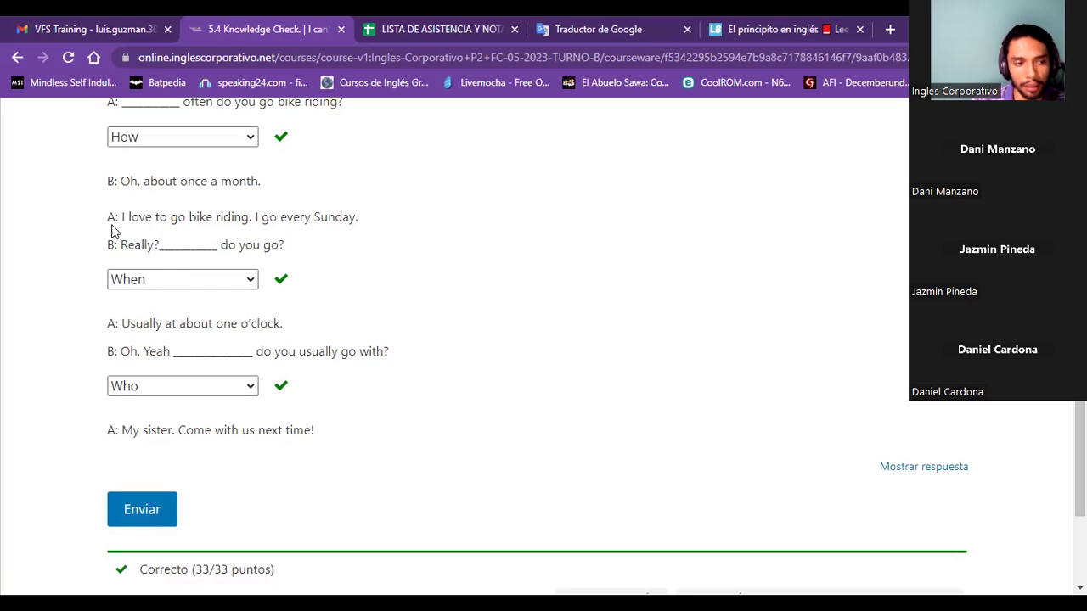
{"action": "scroll", "coordinate": [405, 293], "scroll_direction": "down", "scroll_amount": 3}
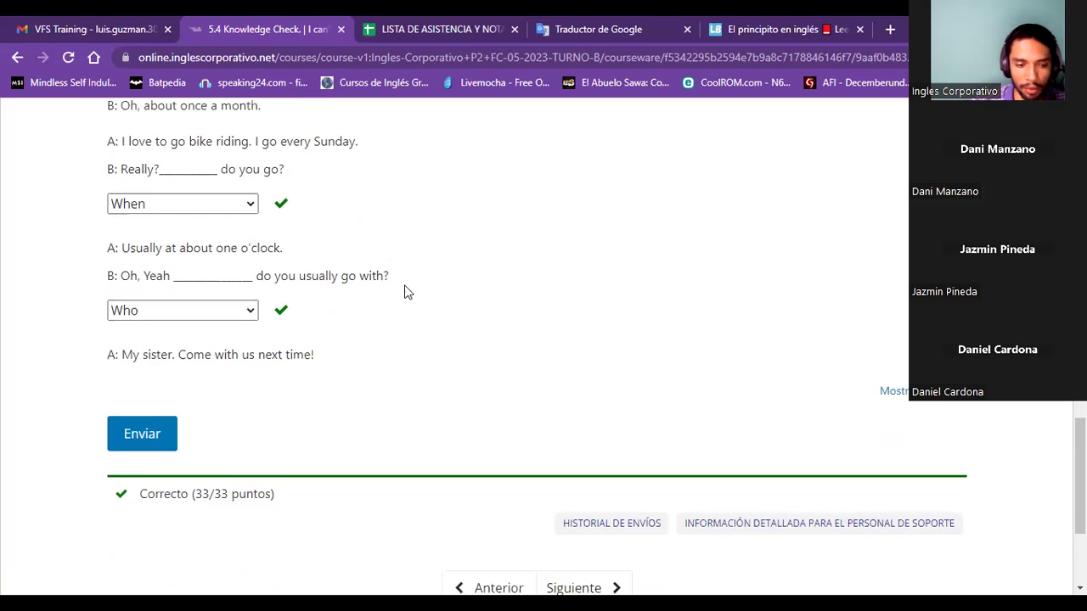
{"action": "scroll", "coordinate": [404, 292], "scroll_direction": "up", "scroll_amount": 6}
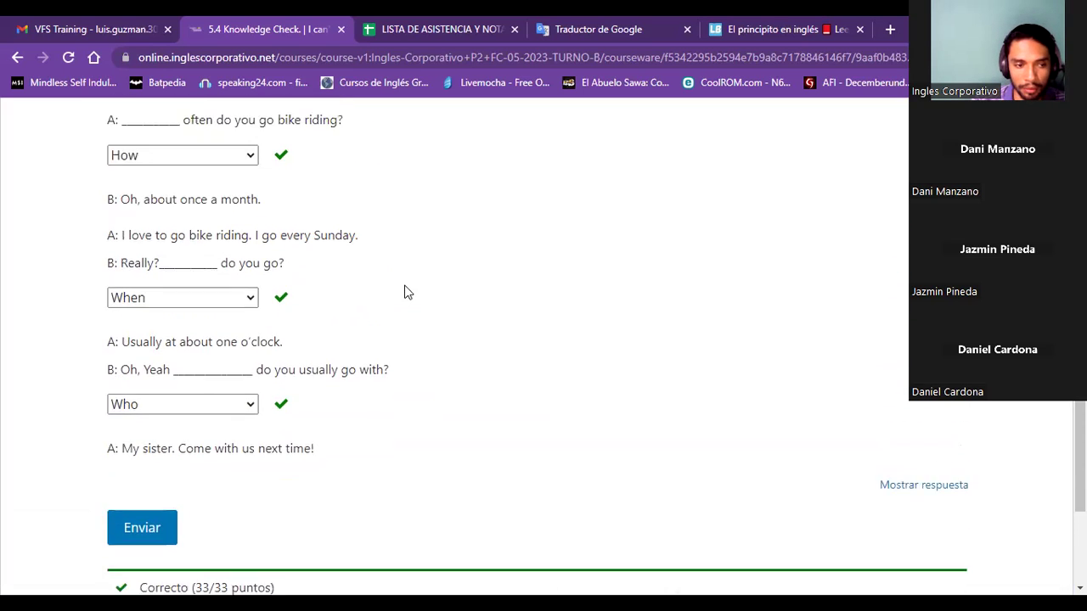
{"action": "scroll", "coordinate": [404, 291], "scroll_direction": "up", "scroll_amount": 4}
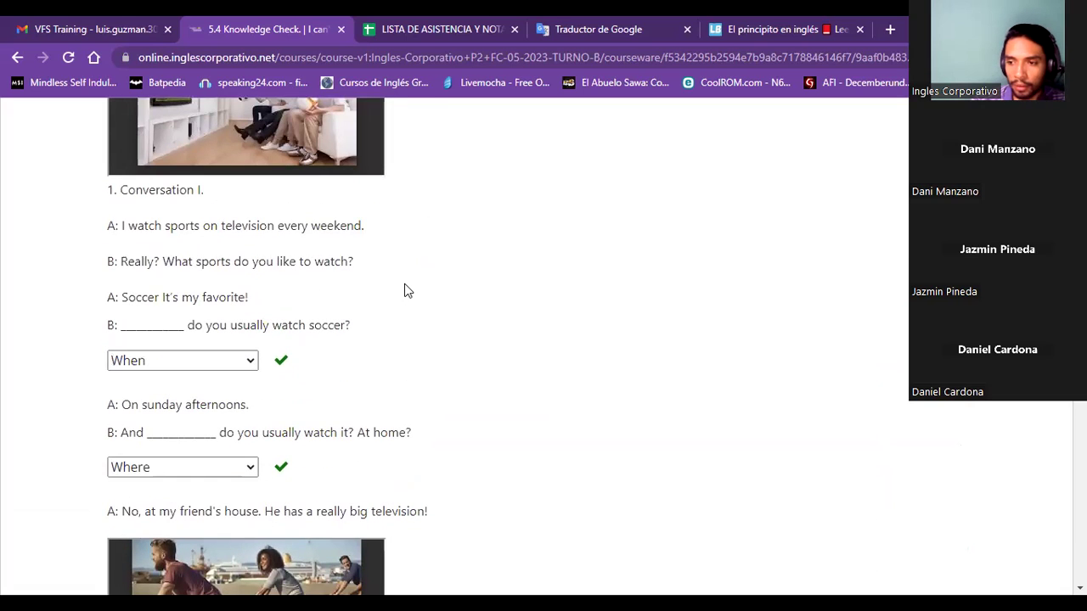
{"action": "scroll", "coordinate": [404, 291], "scroll_direction": "down", "scroll_amount": 6}
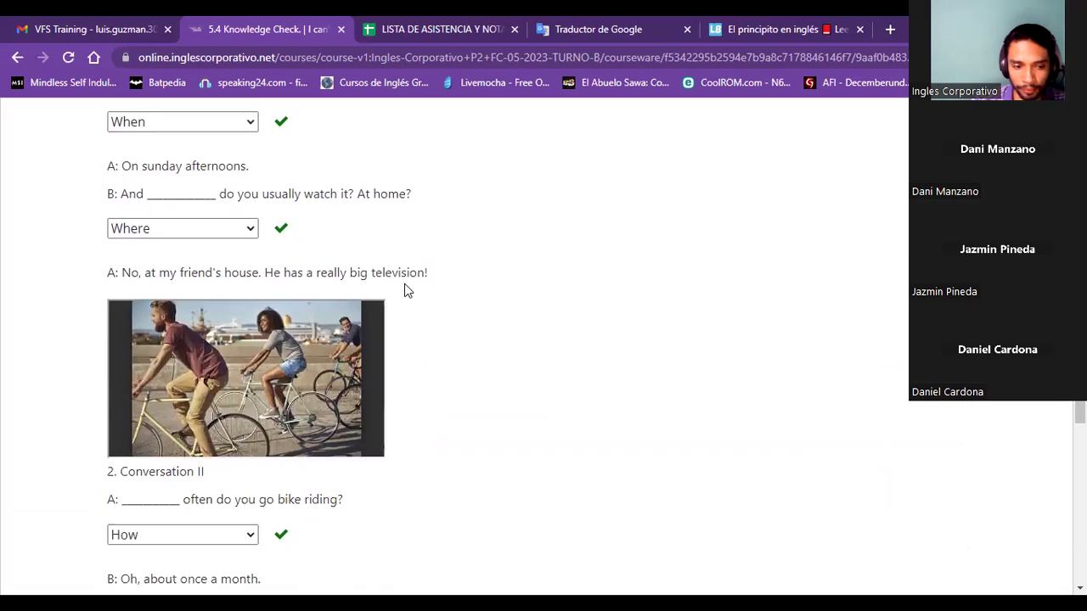
{"action": "scroll", "coordinate": [405, 292], "scroll_direction": "down", "scroll_amount": 2}
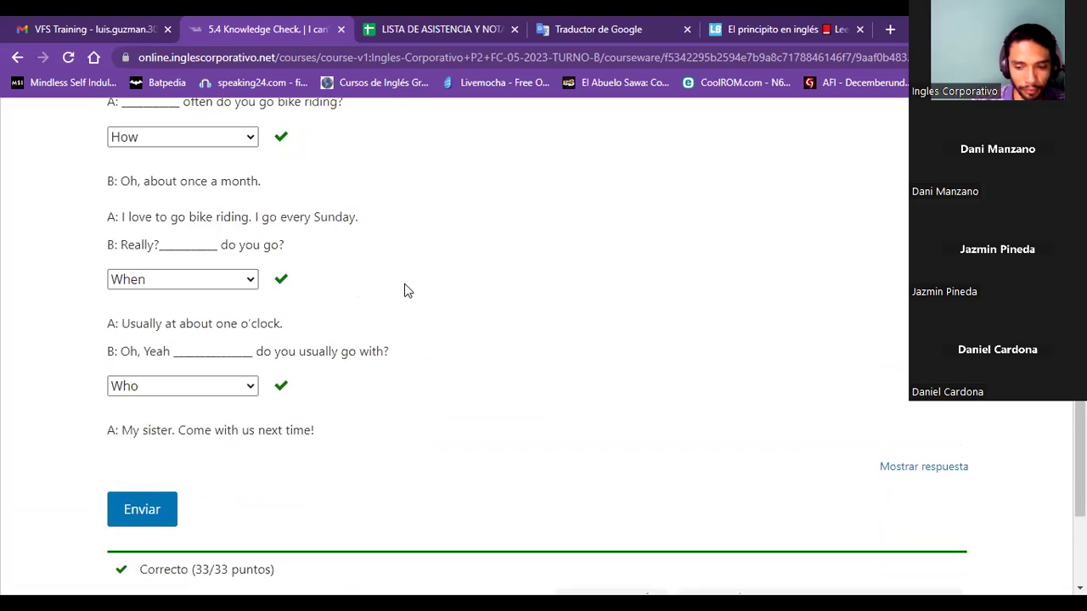
Switch to the Little Prince reading page and highlight the line "Who are you?" he demanded, thunderstruck.
{"action": "scroll", "coordinate": [404, 291], "scroll_direction": "up", "scroll_amount": 5}
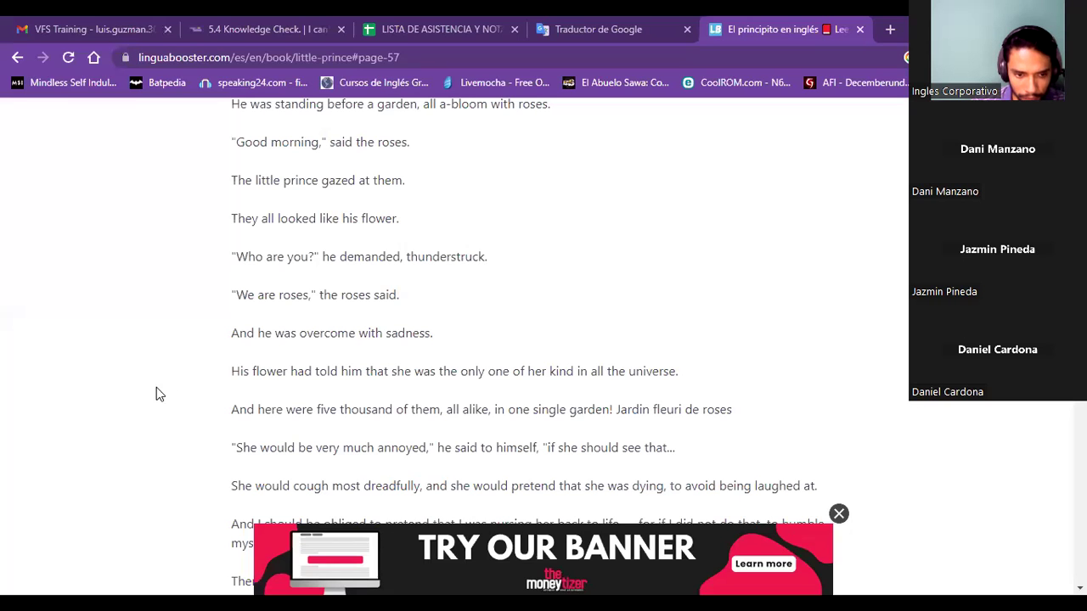
{"action": "left_click_drag", "start_coordinate": [232, 259], "coordinate": [491, 253]}
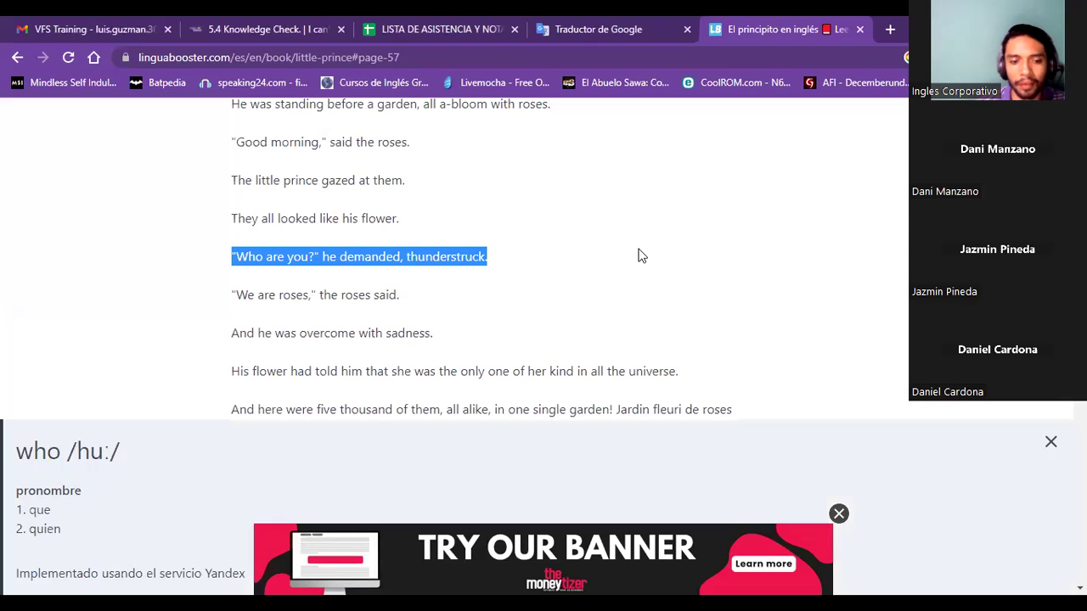